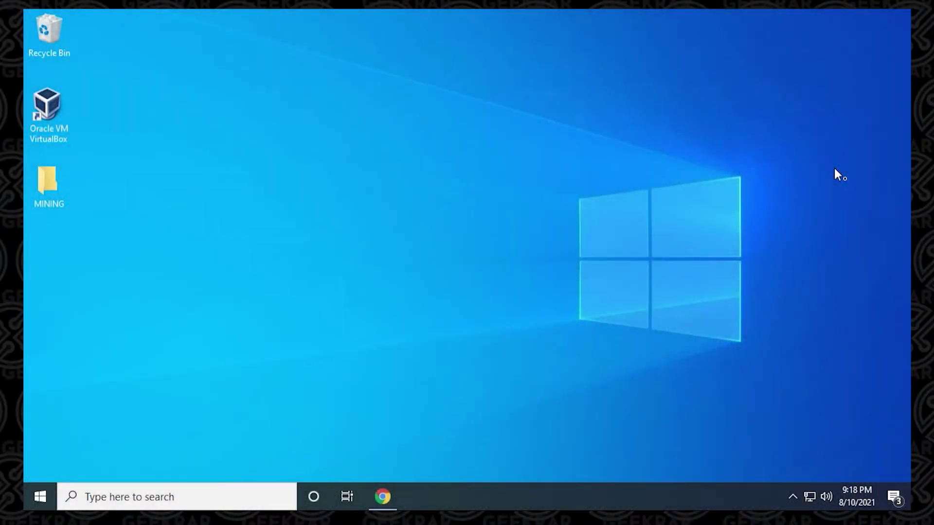
Step: Search Google for "nbminer" in Chrome and open the NebuTech/NBMiner repository on GitHub
left_click(373, 492)
type("nbminer")
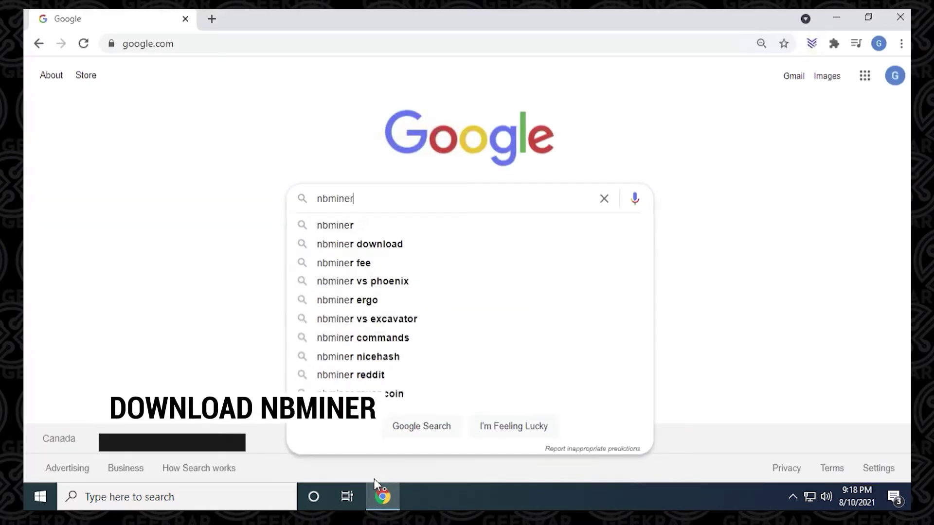
key("Return")
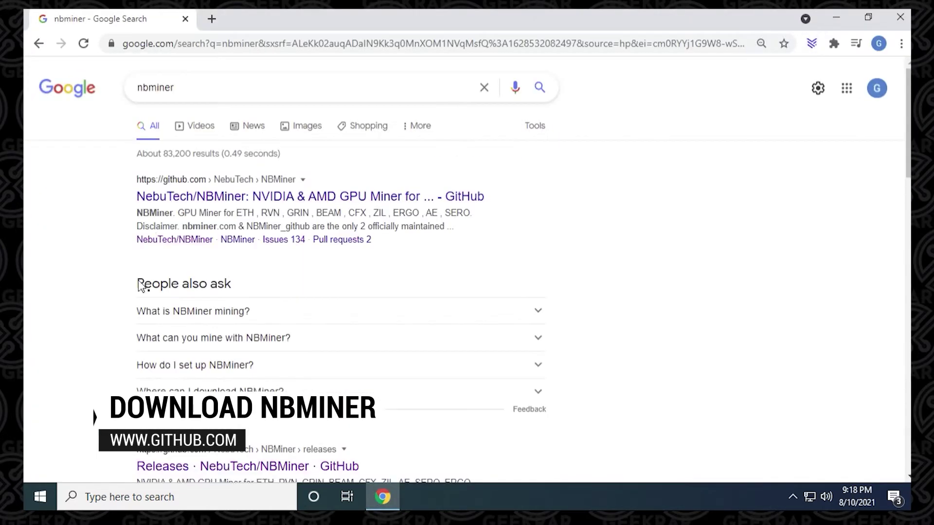
left_click(171, 198)
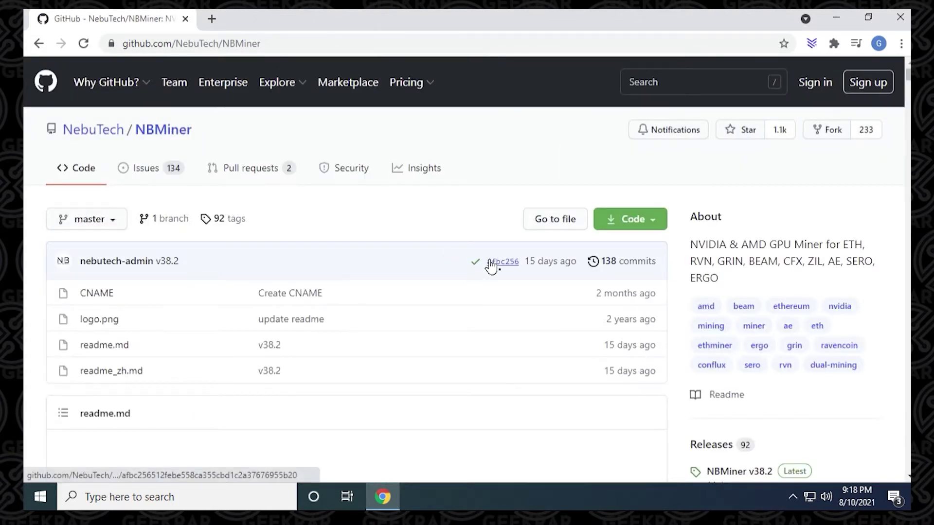
Step: Open the latest NBMiner v38.2 release and download NBMiner_38.2_Win.zip from its assets
scroll(608, 252, "down", 5)
left_click(740, 228)
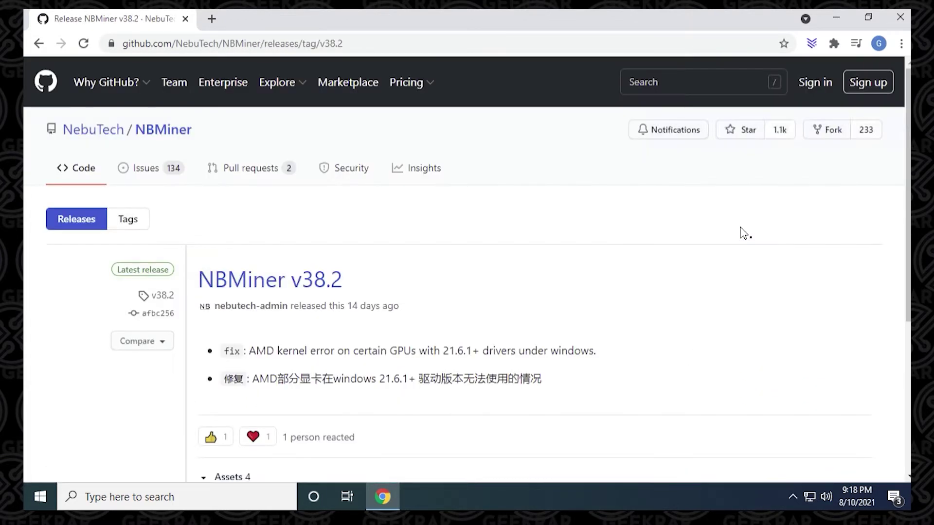
scroll(419, 372, "down", 3)
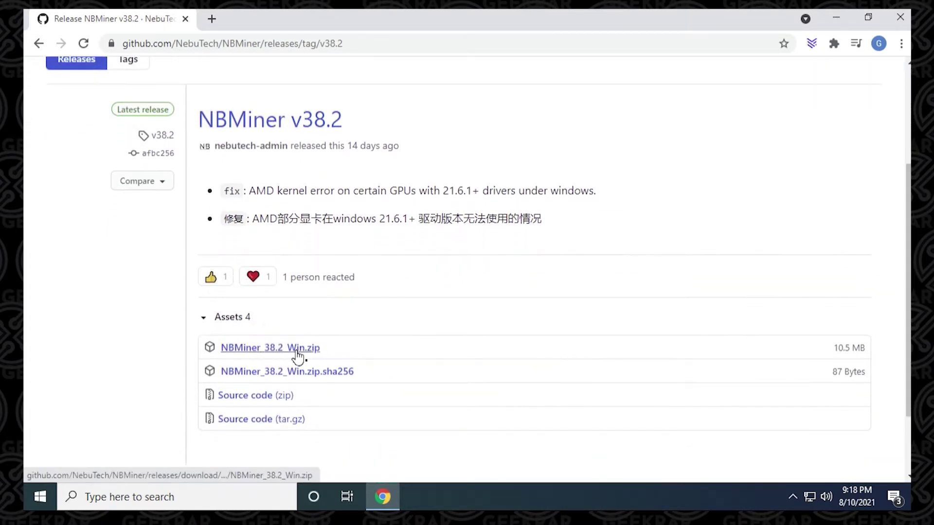
left_click(298, 351)
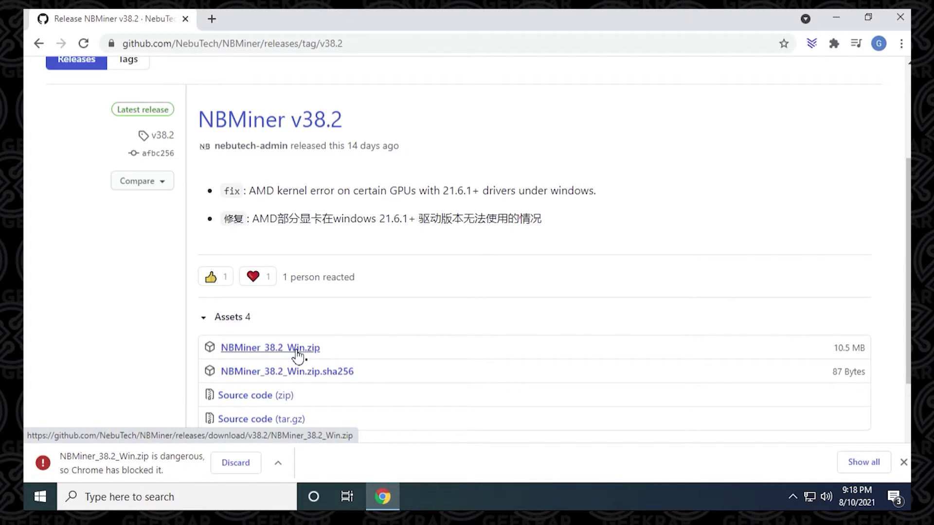
Step: Keep the blocked NBMiner_38.2_Win.zip in the browser's downloads as a dangerous file anyway, and close the browser
left_click(280, 469)
left_click(280, 469)
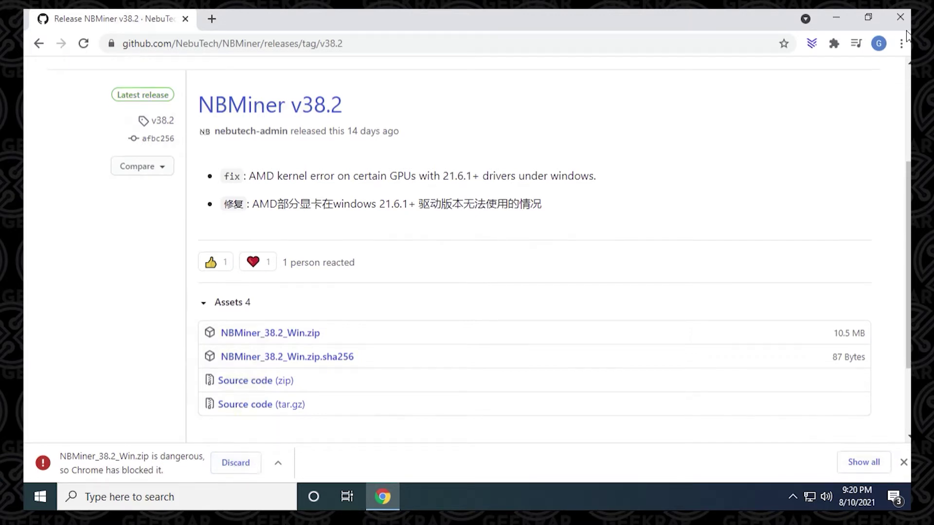
left_click(858, 462)
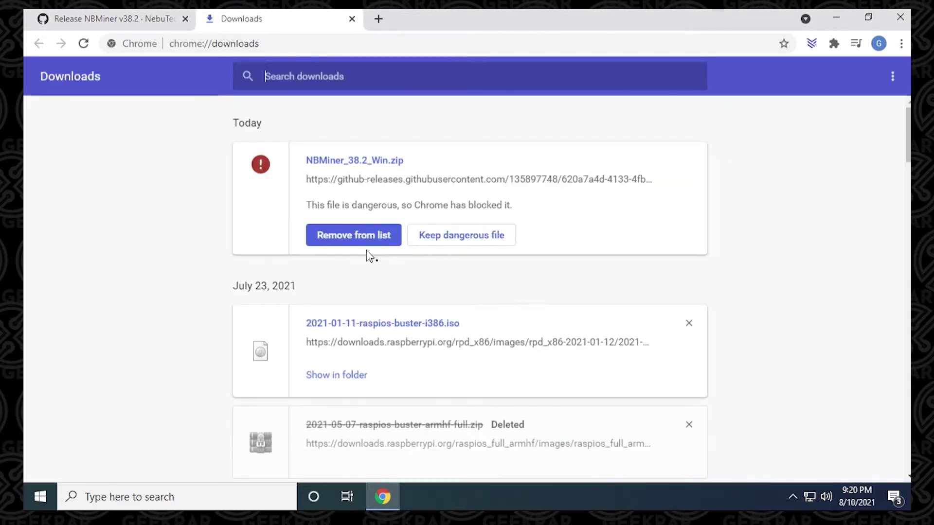
left_click(440, 240)
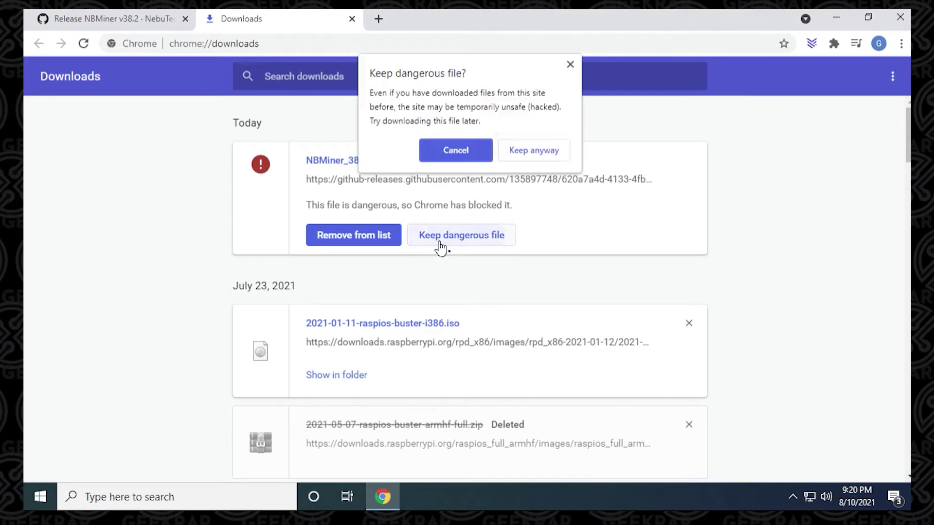
left_click(524, 150)
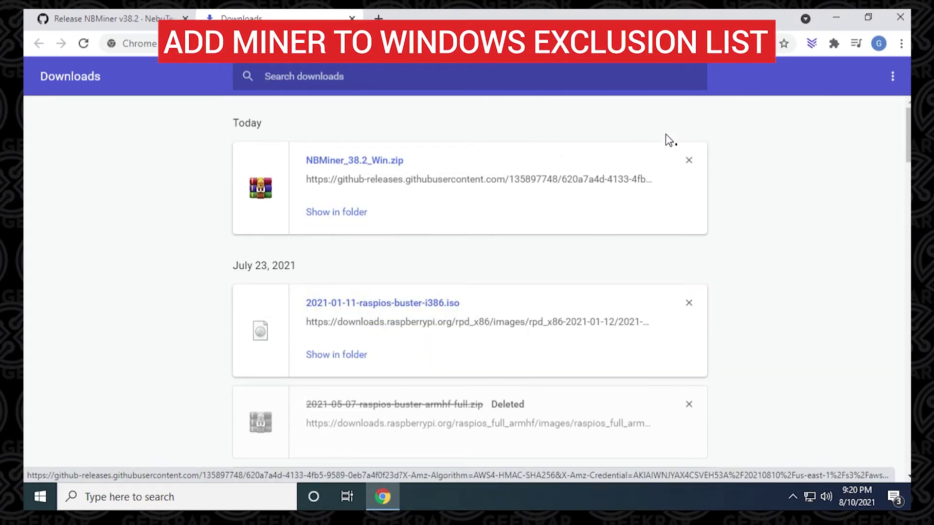
left_click(896, 21)
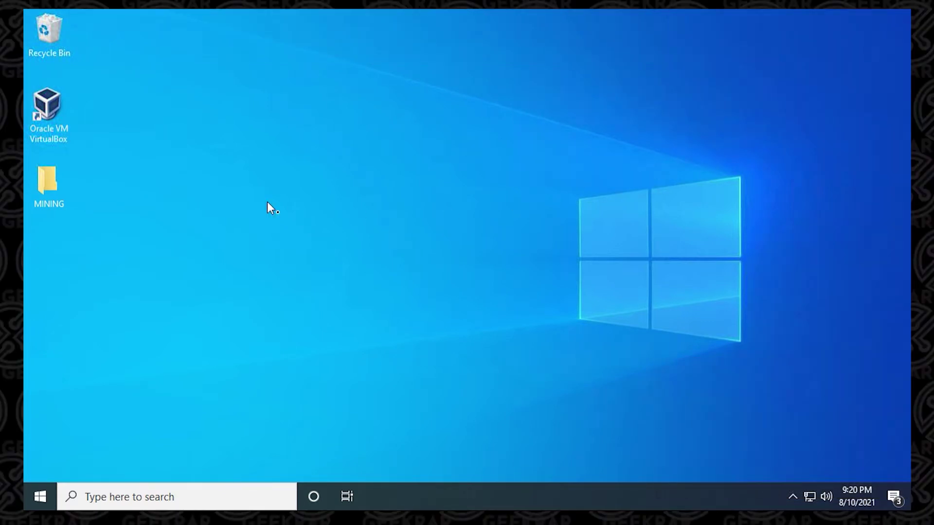
Step: Open the MINING folder on the desktop and extract NBMiner_38.2_Win.zip directly into it
double_click(45, 193)
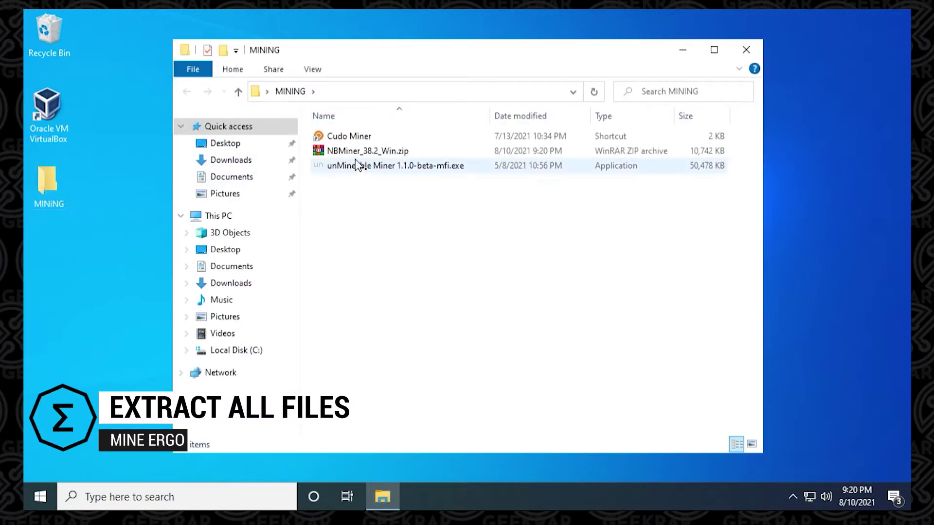
right_click(379, 155)
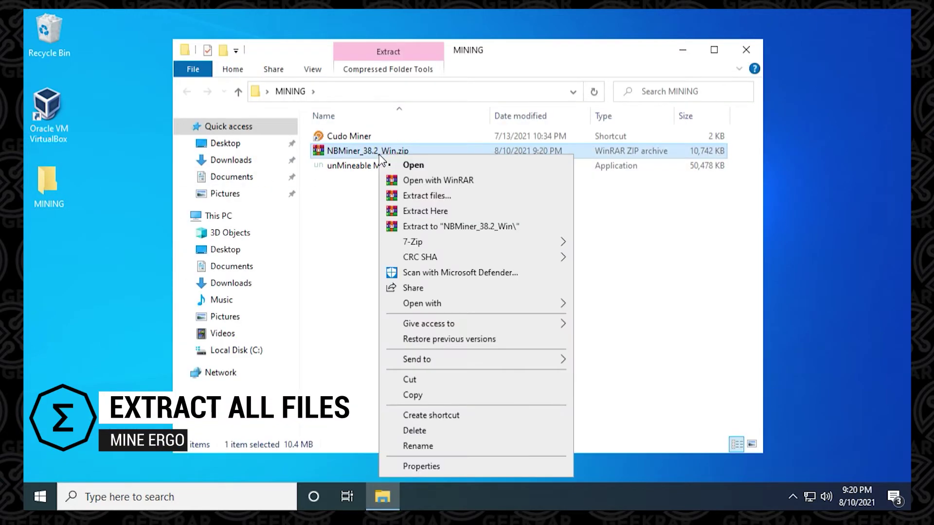
left_click(442, 210)
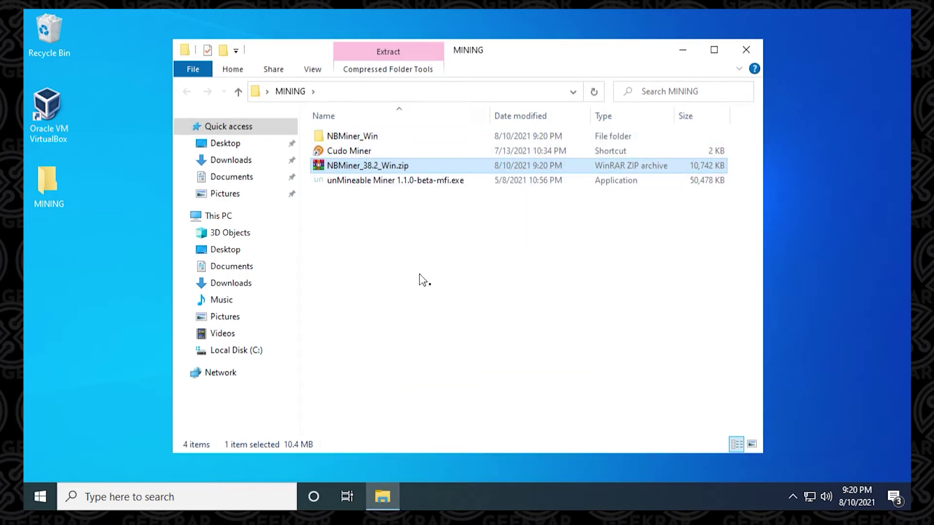
Step: Open the extracted NBMiner_Win folder and open start_ergo.bat for editing in Notepad
left_click(354, 137)
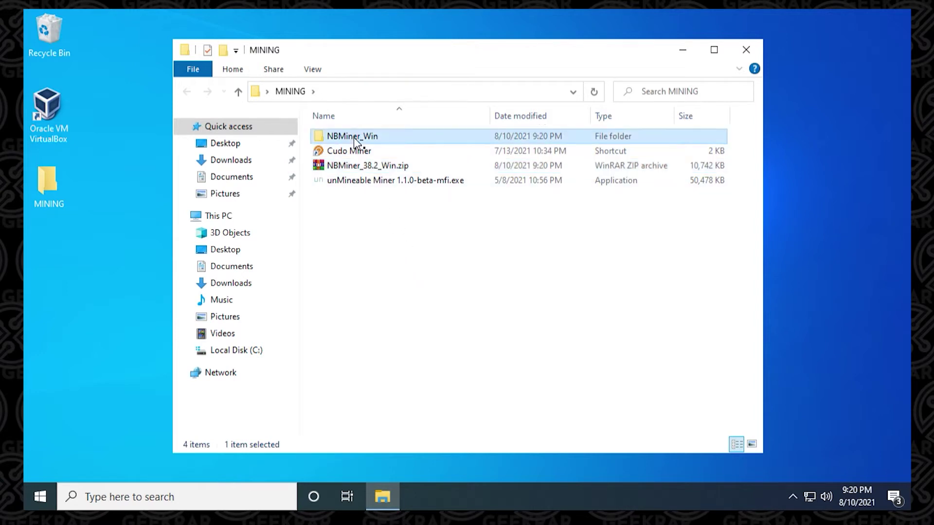
double_click(354, 137)
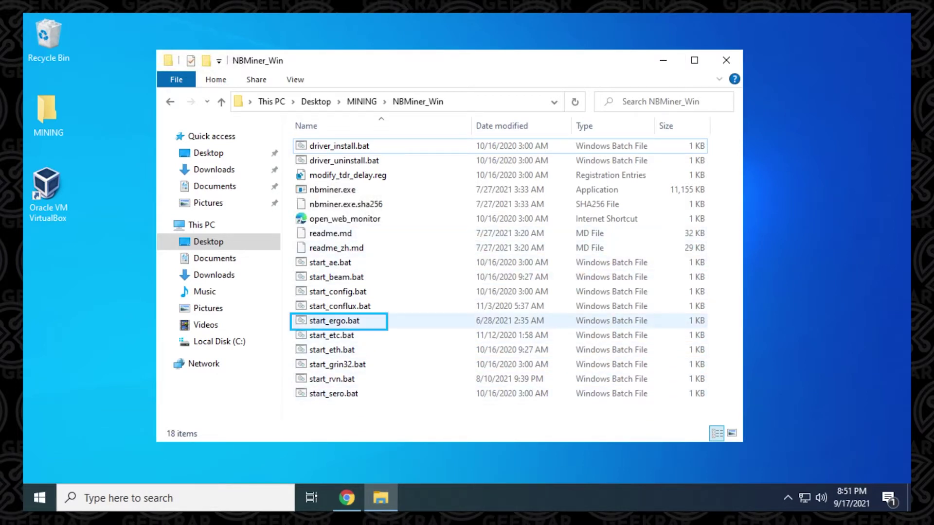
left_click(378, 322)
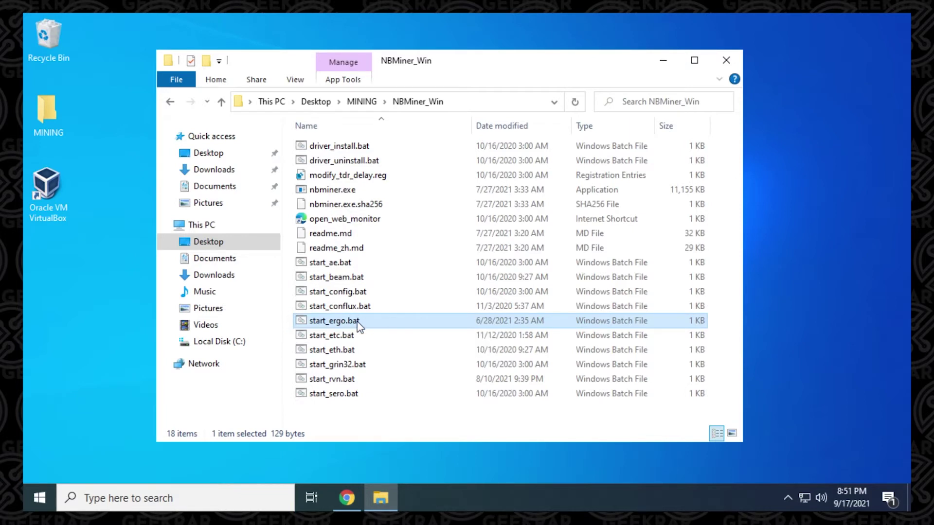
right_click(357, 322)
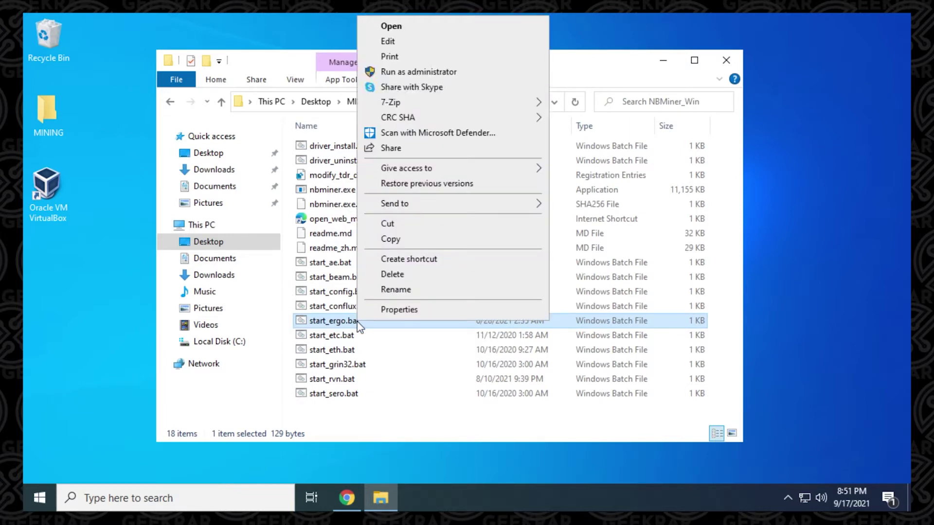
left_click(427, 41)
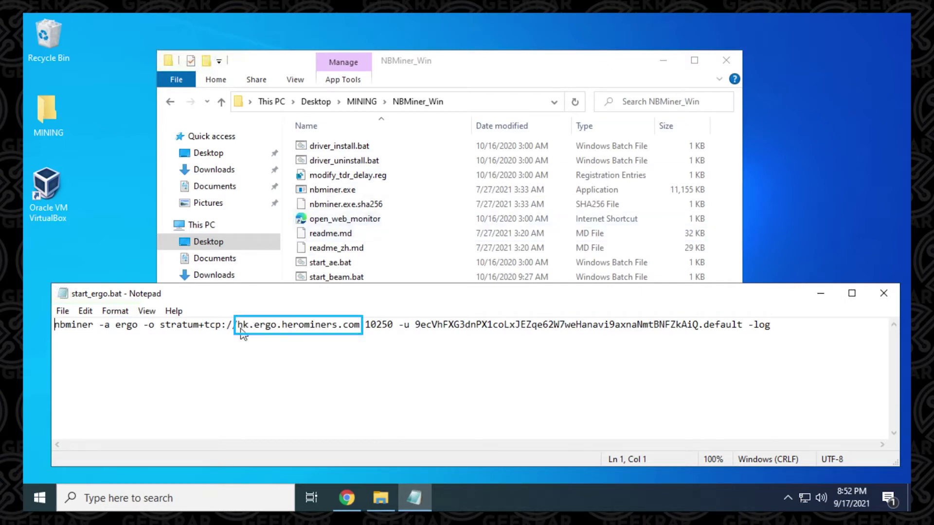
Step: Switch to Chrome and copy the North America - East (Canada) server address ca.ergo.herominers.com:1180 from the HeroMiners Ergo pool page
left_click_drag(239, 331, 358, 336)
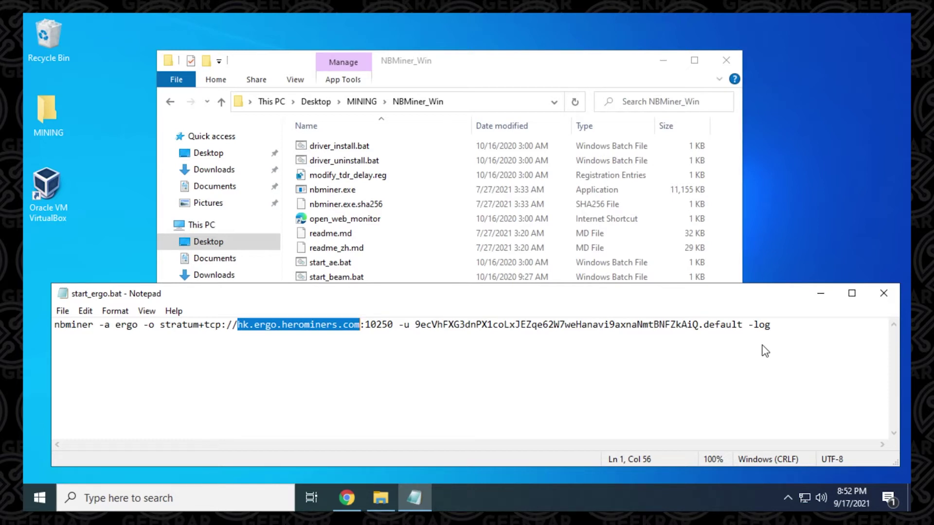
left_click(347, 498)
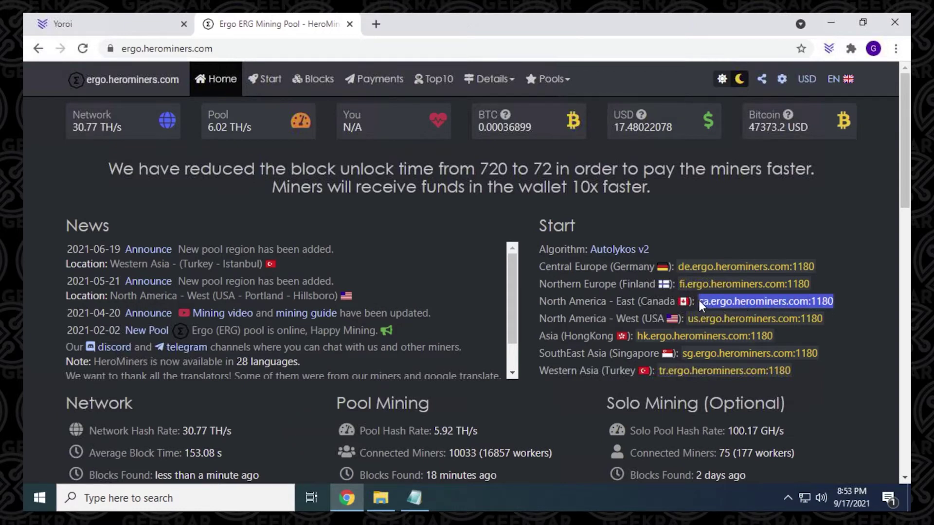
right_click(743, 304)
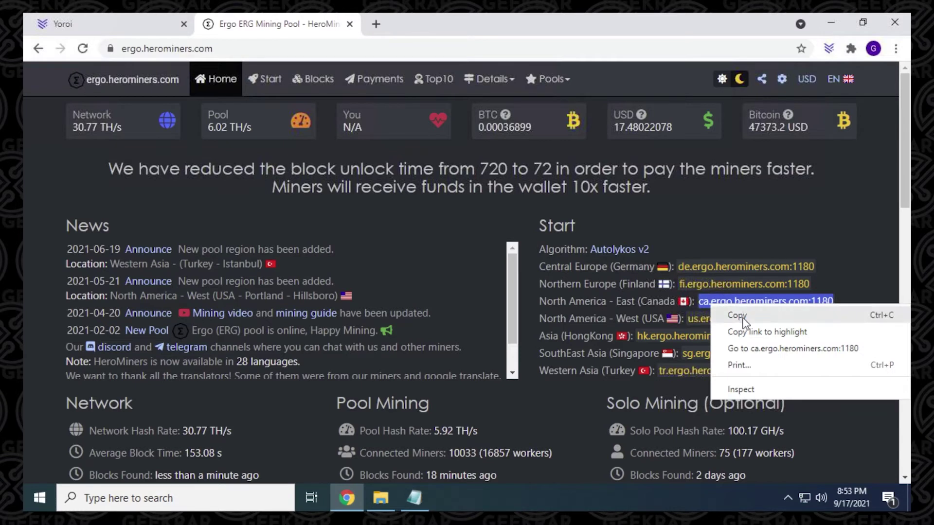
left_click(743, 322)
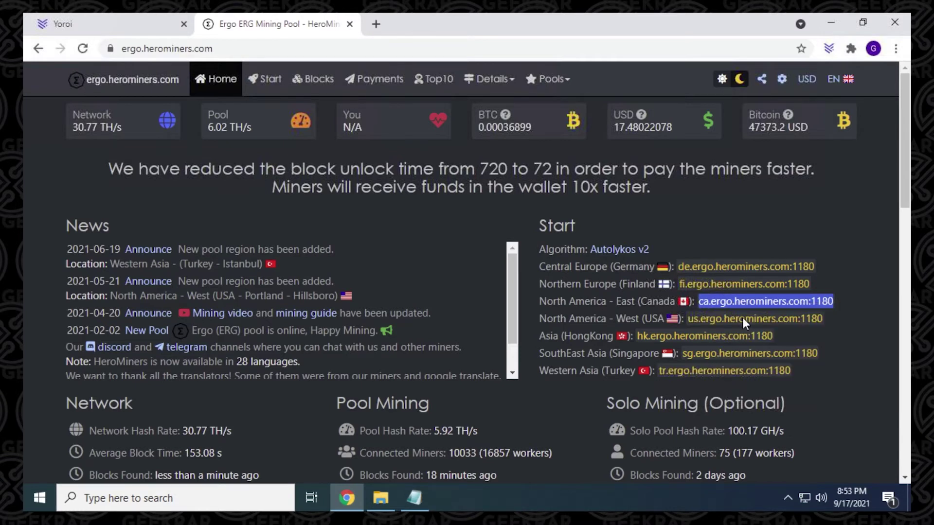
Step: Switch to Notepad and replace the pool address and port in start_ergo.bat with the copied ca.ergo.herominers.com:1180
left_click(409, 500)
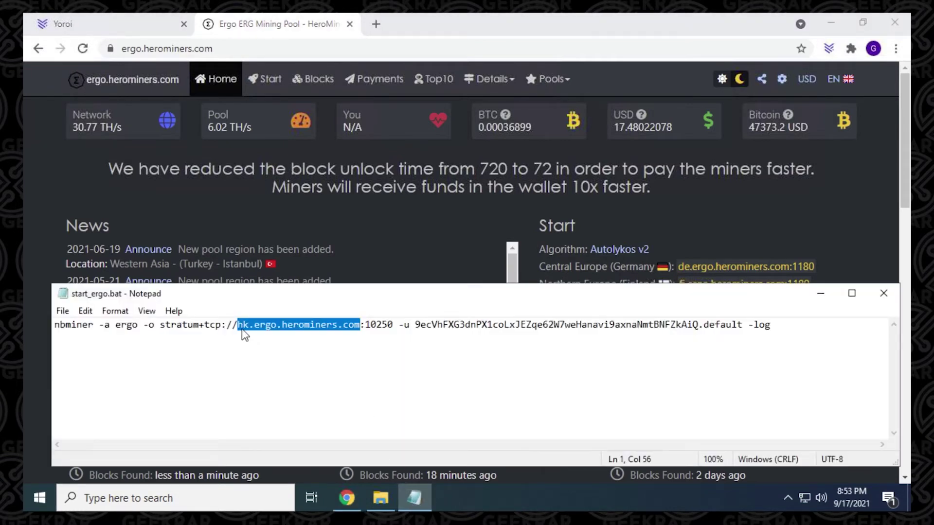
left_click(371, 326)
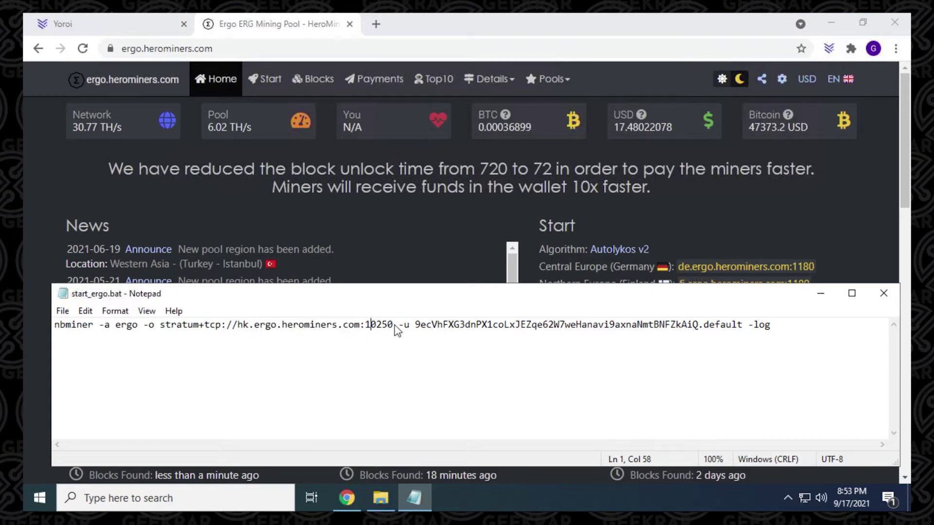
left_click_drag(393, 325, 238, 331)
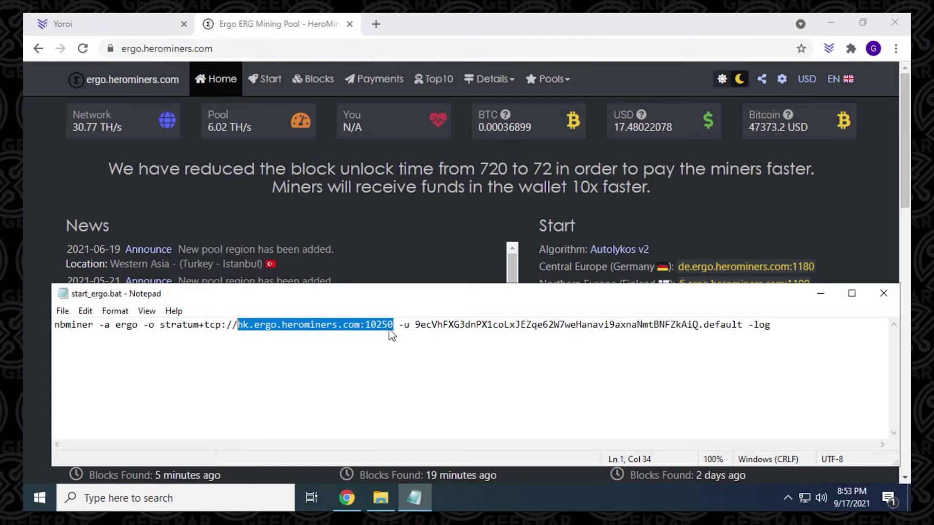
right_click(361, 327)
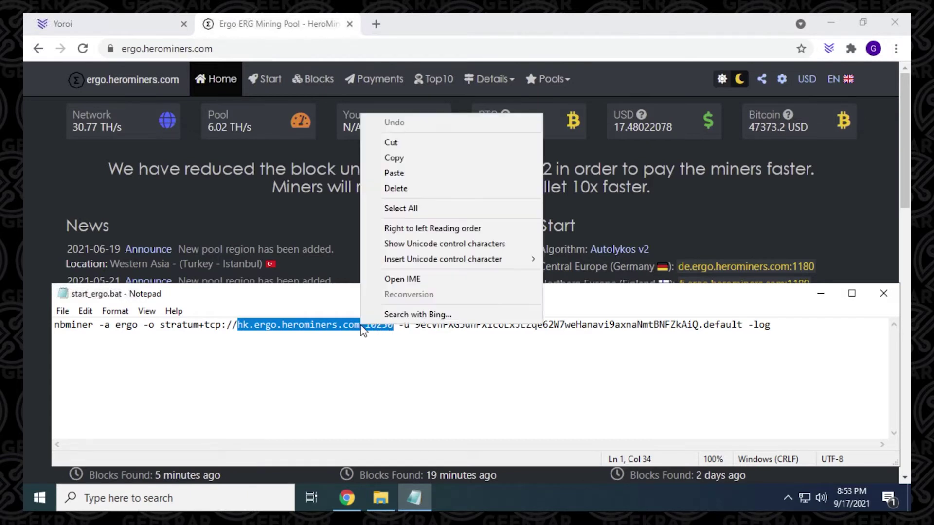
left_click(395, 172)
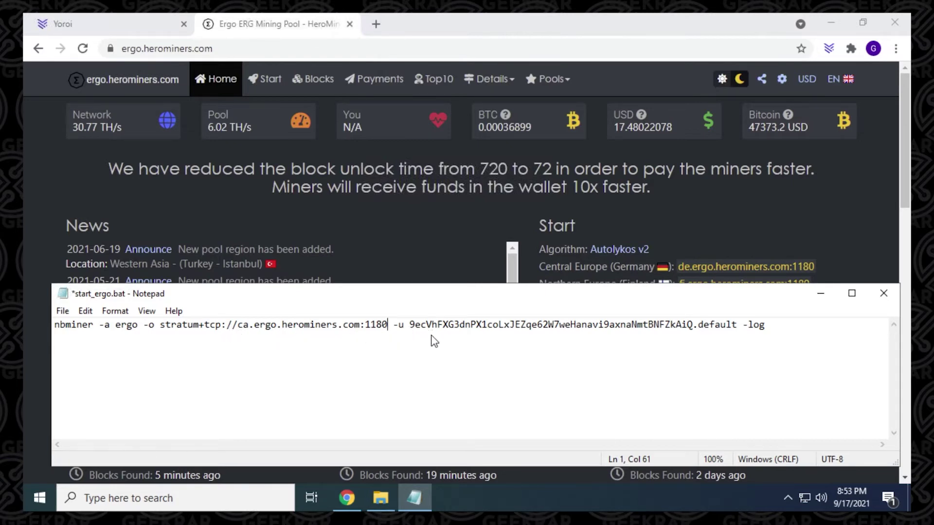
Step: Replace the wallet address after -u in start_ergo.bat with the receive address copied from the Yoroi Ergo wallet
left_click_drag(410, 325, 694, 325)
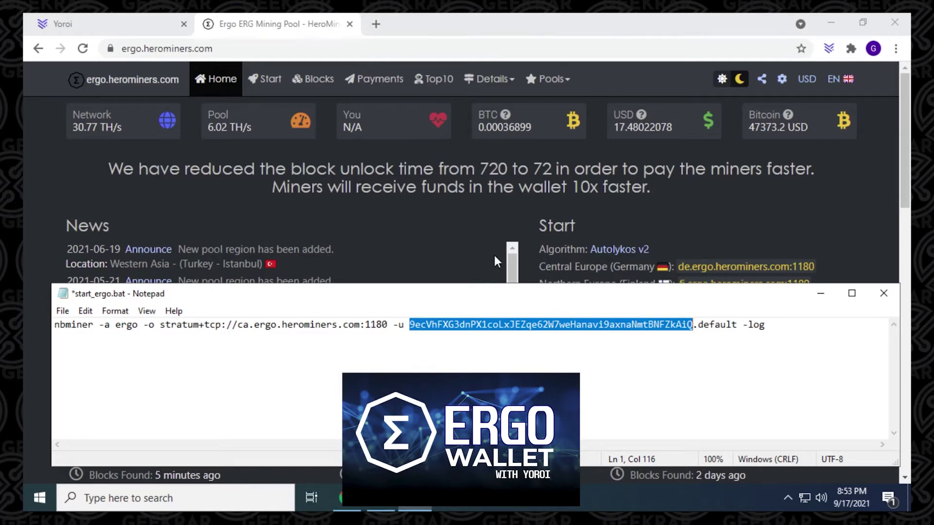
left_click(127, 28)
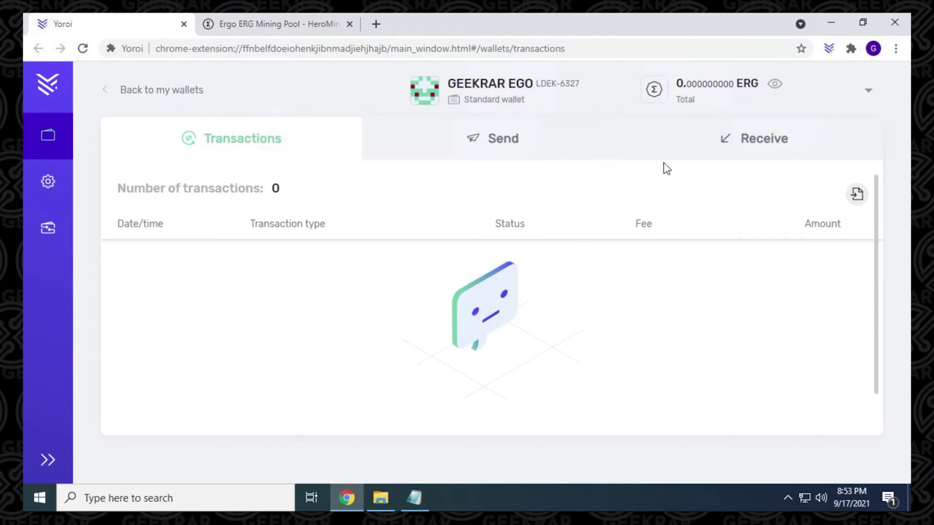
left_click(753, 154)
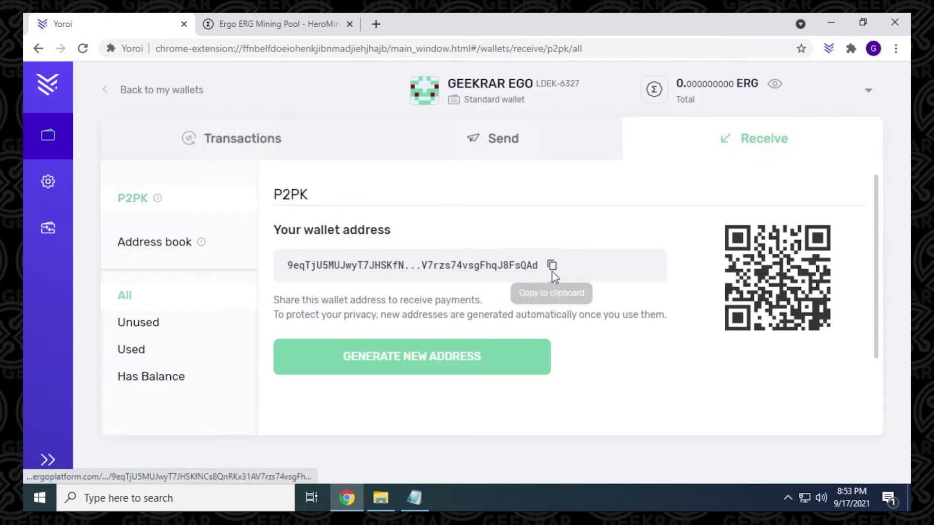
left_click(551, 265)
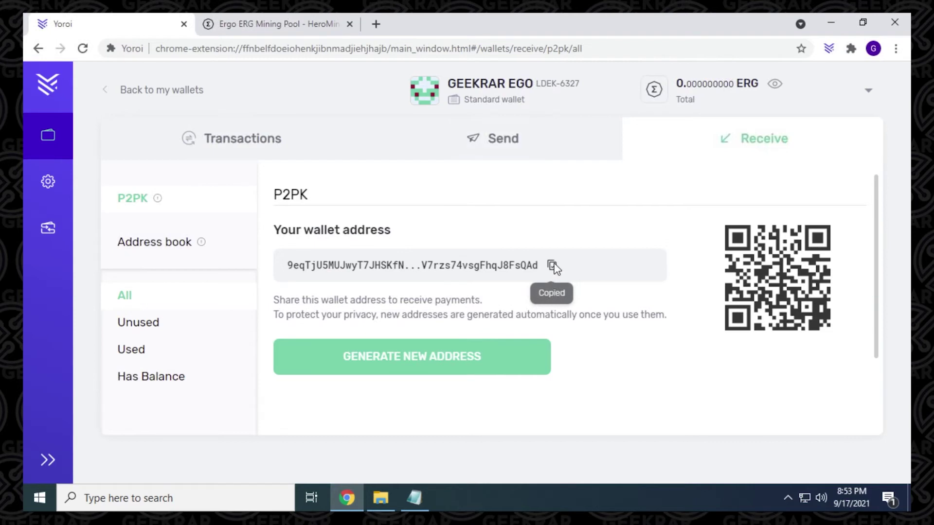
left_click(414, 497)
right_click(502, 326)
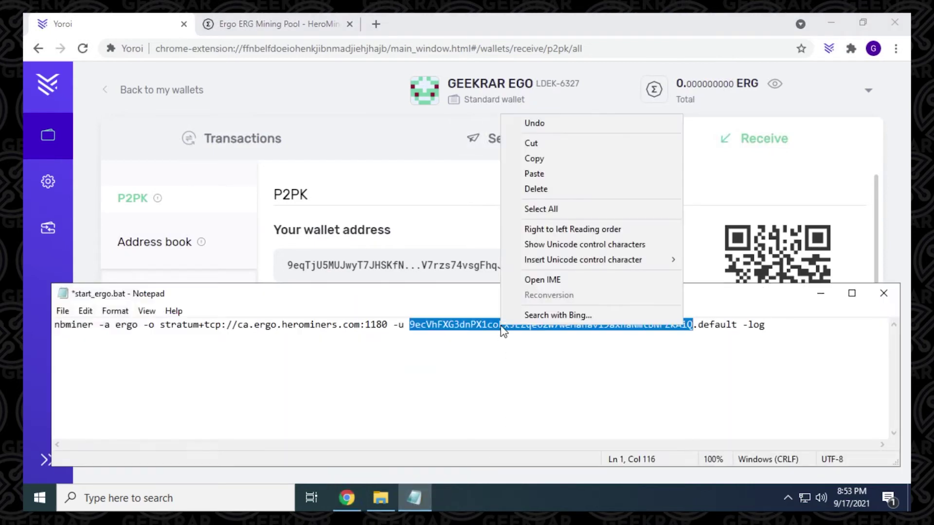
left_click(541, 174)
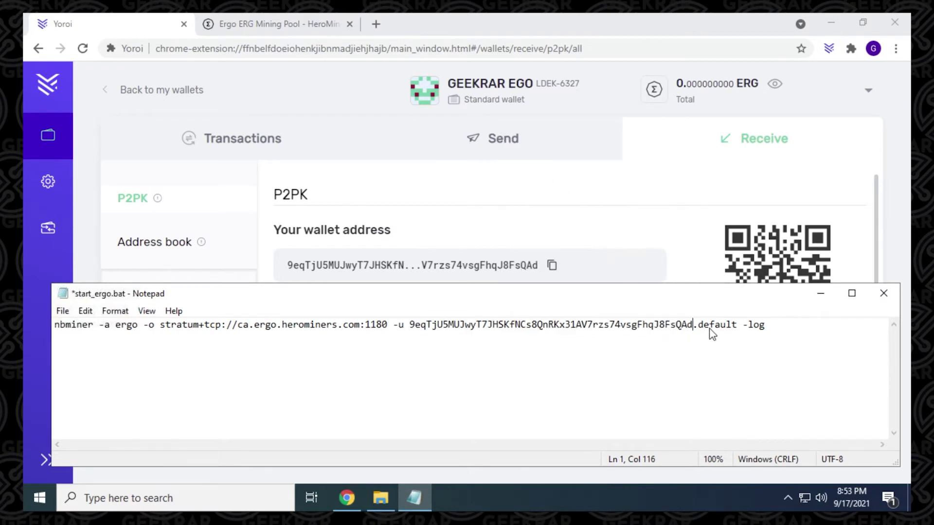
Step: Replace the worker name "default" after the wallet address with CJMINER and save start_ergo.bat
left_click_drag(698, 326, 737, 327)
type("CJMINER")
left_click(63, 312)
left_click(81, 370)
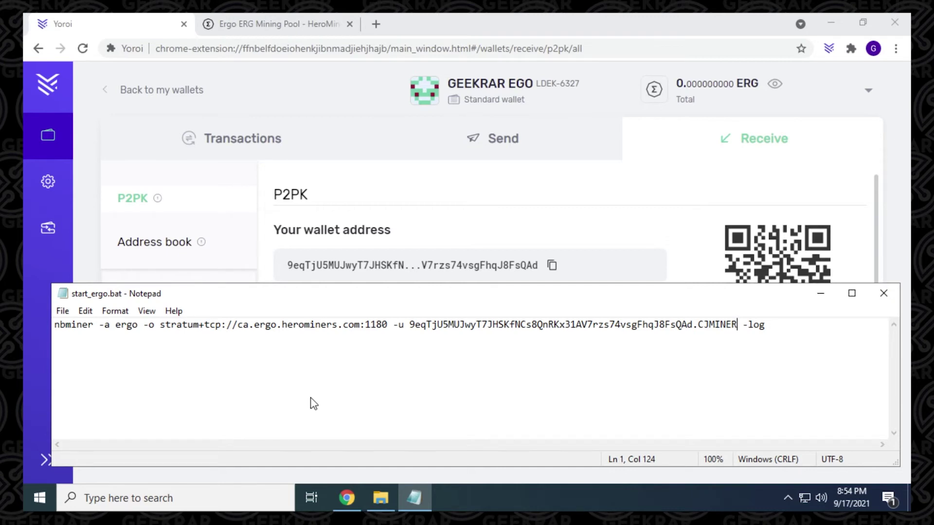
Step: Close the edited start_ergo.bat and run it from the NBMiner_Win folder to start mining Ergo
left_click(883, 291)
left_click(836, 21)
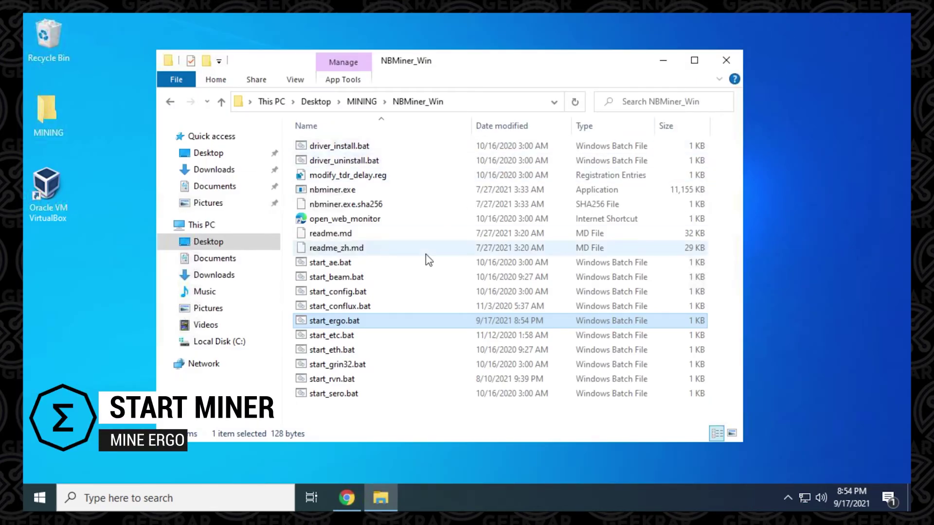
double_click(334, 321)
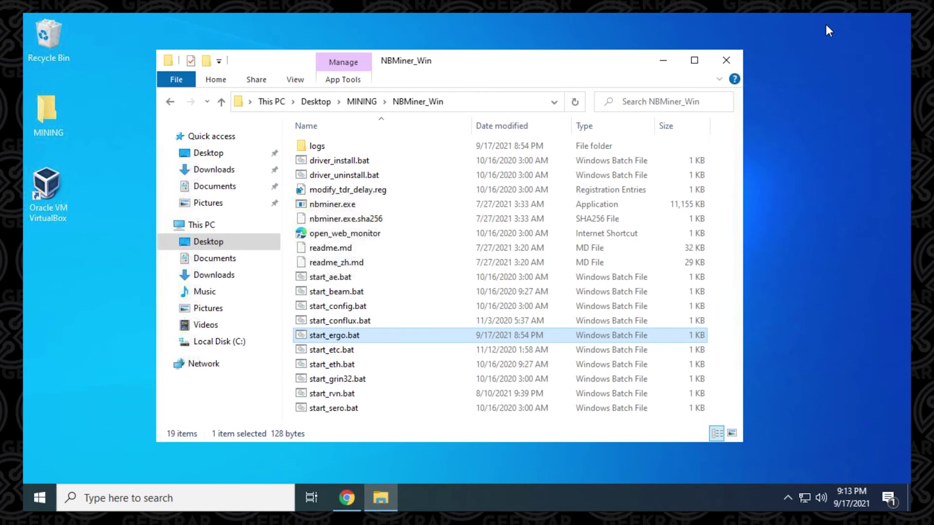
Step: Switch to Chrome and look up the copied wallet address under Your Stats & Payment History on the HeroMiners Ergo pool page
left_click(356, 504)
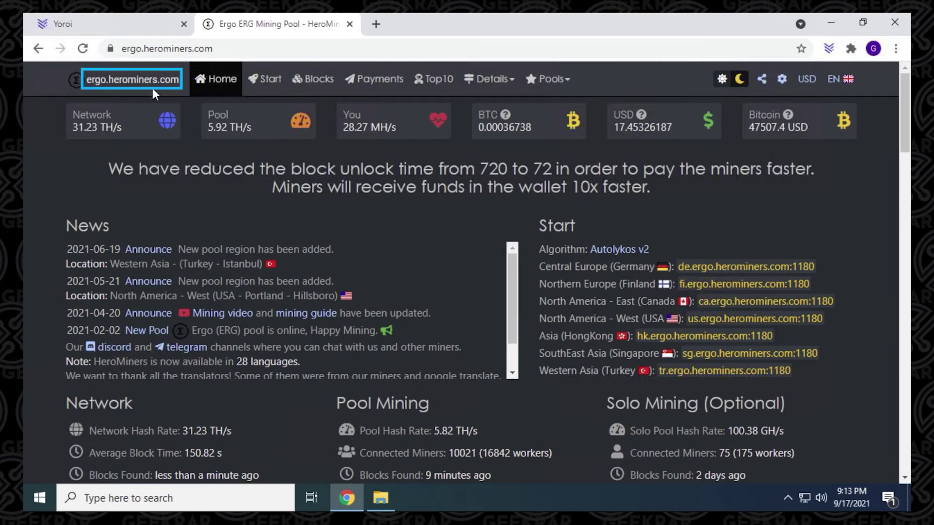
left_click_drag(904, 105, 904, 225)
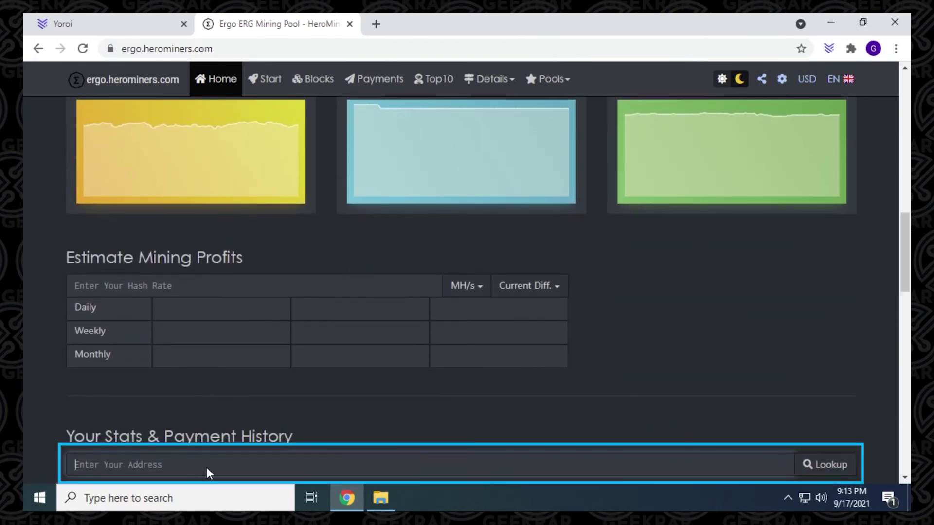
key("ctrl+v")
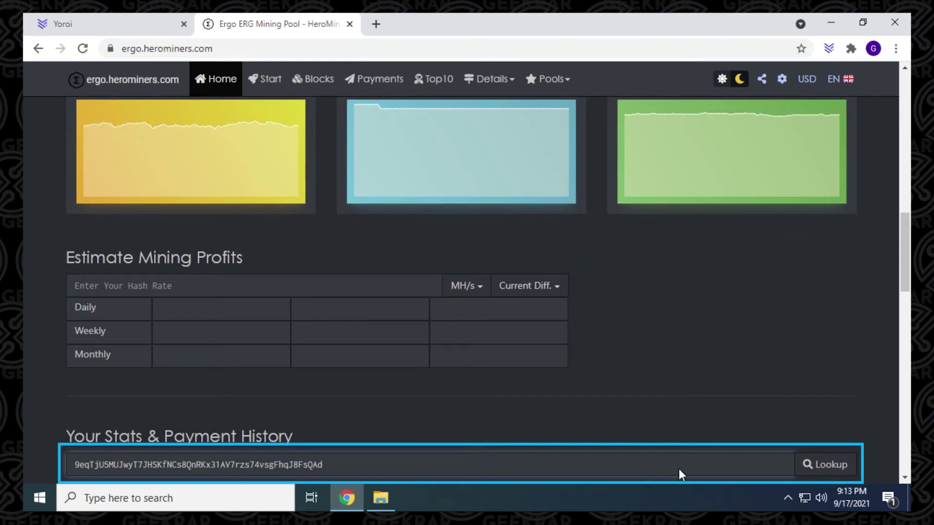
left_click(806, 463)
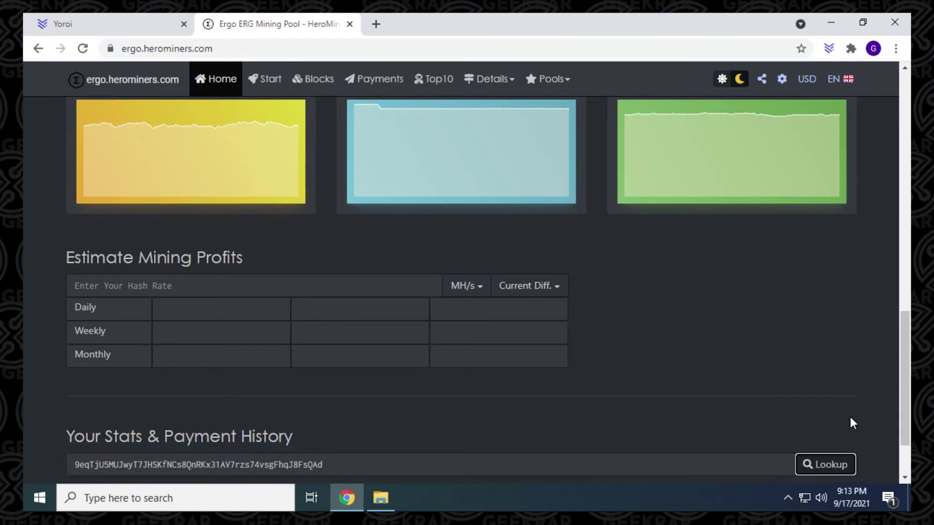
left_click_drag(903, 330, 903, 366)
left_click(713, 383)
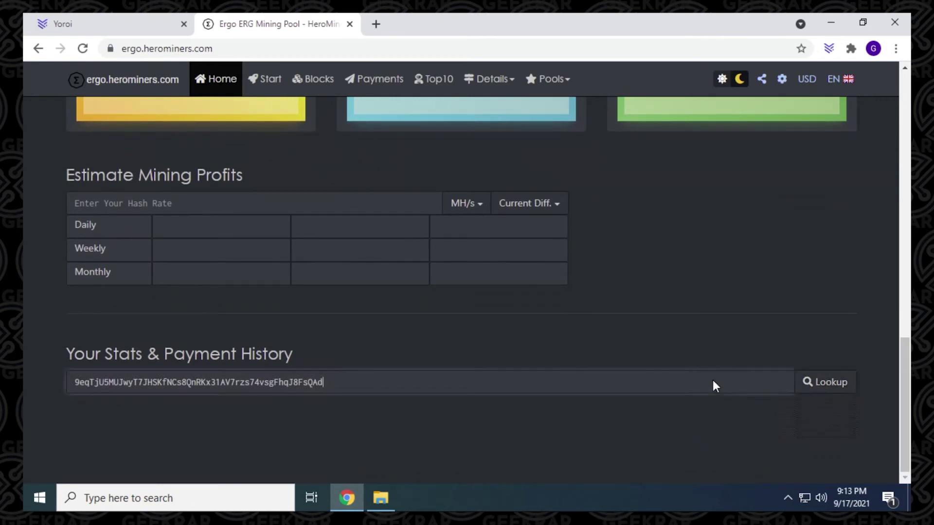
left_click(824, 383)
Step: Examine the address's hash rates, balances, estimated earnings, workers, block rewards and payment history, and open the pool's Payments page
left_click_drag(903, 272, 900, 346)
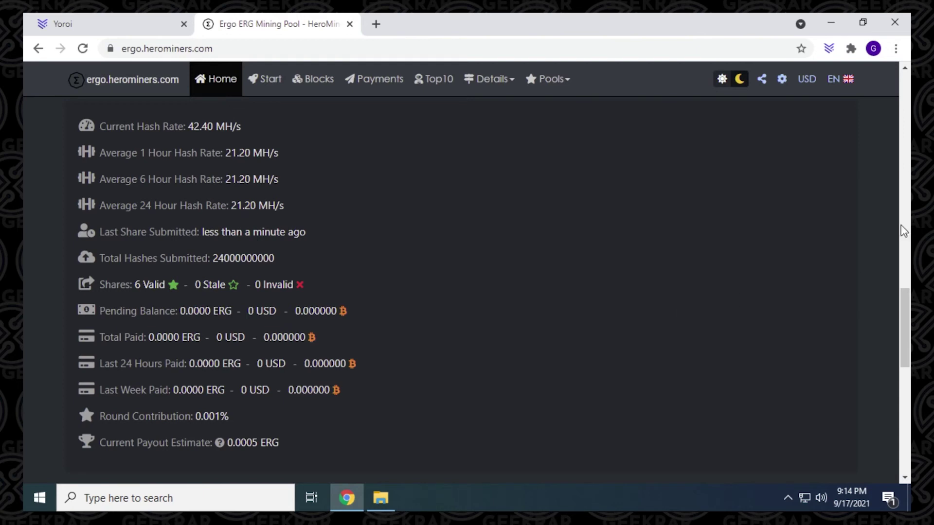
left_click_drag(902, 316, 905, 388)
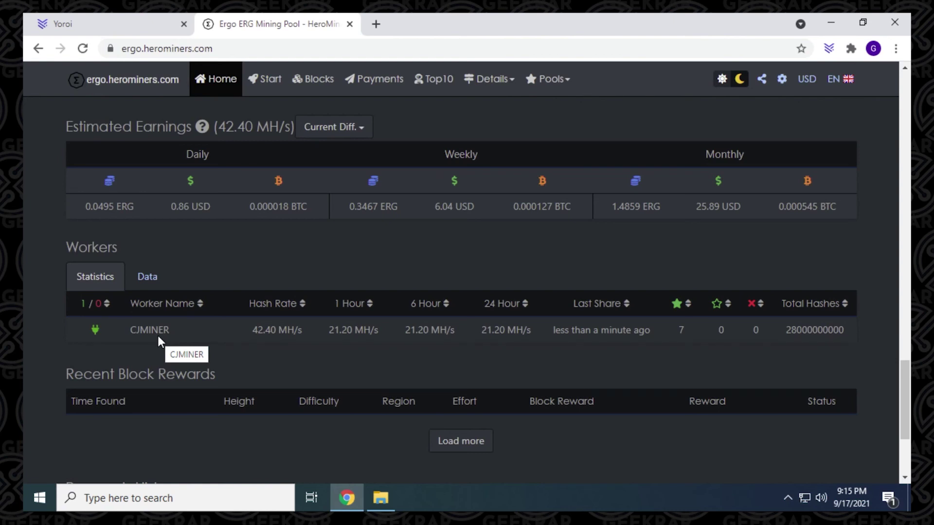
left_click_drag(901, 371, 900, 397)
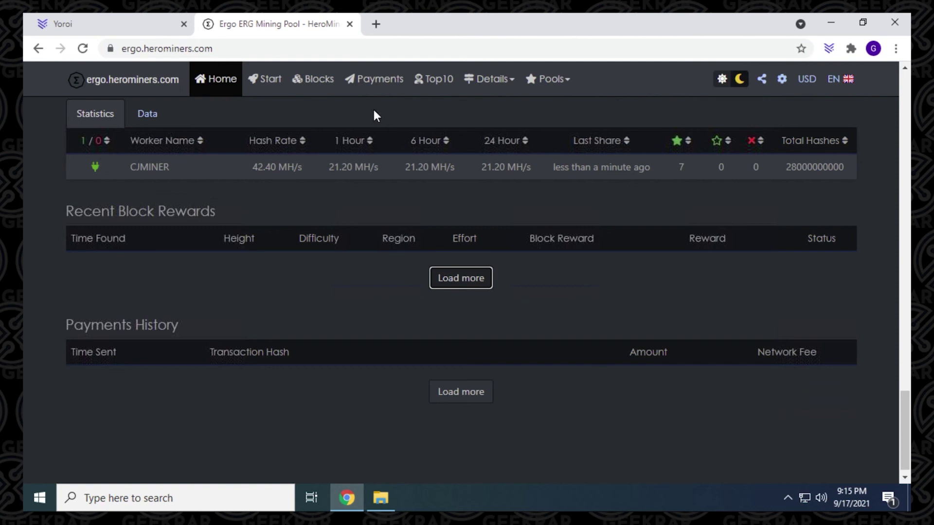
left_click(373, 78)
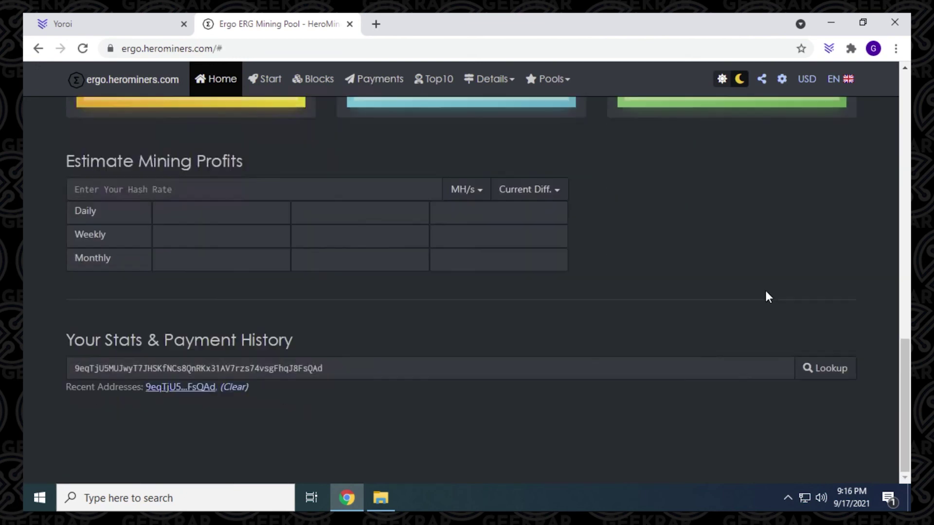
Step: Look up the same wallet address again on the pool's home page and review its refreshed mining statistics and workers
left_click(807, 368)
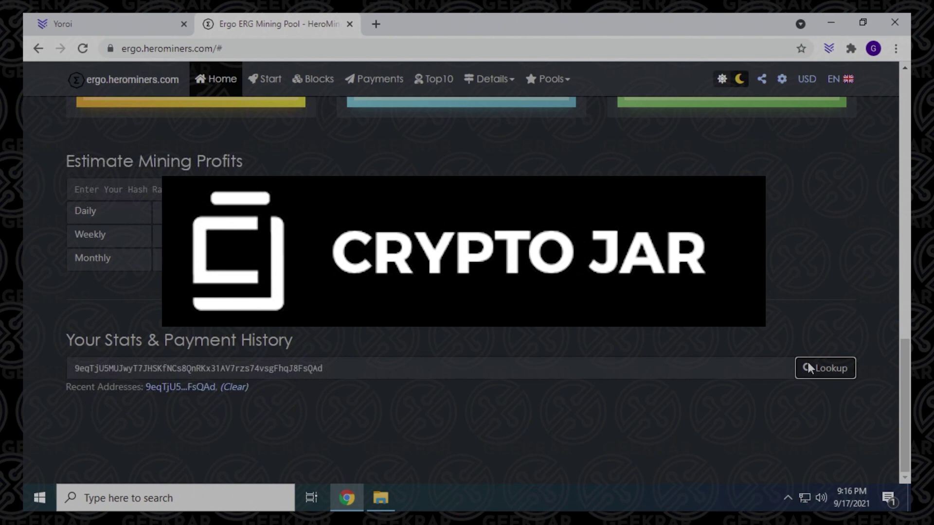
left_click(807, 368)
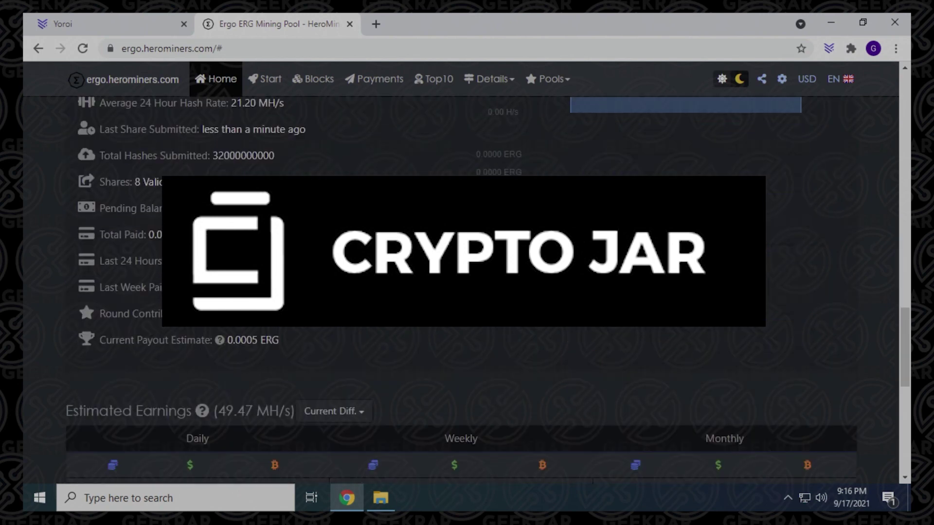
scroll(467, 292, "down", 4)
scroll(467, 292, "down", 3)
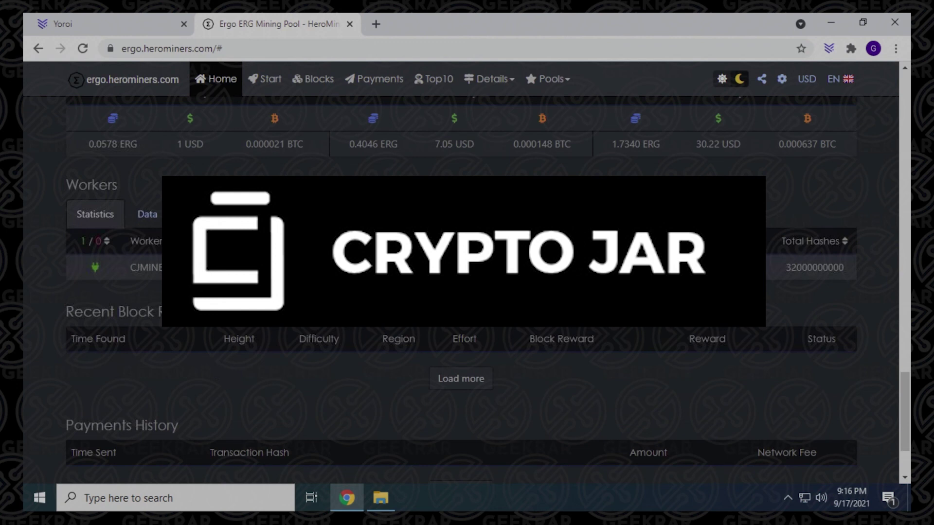